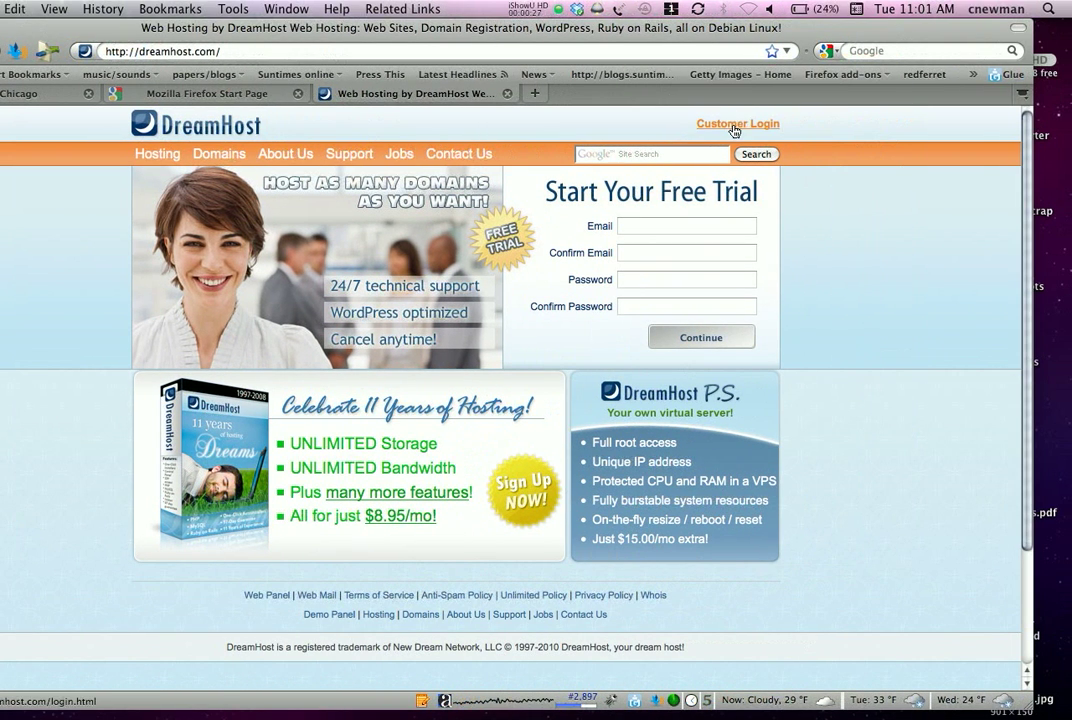
Sign in to the DreamHost Web Panel with the saved account e-mail and the account password.
{"action": "left_click", "coordinate": [734, 126]}
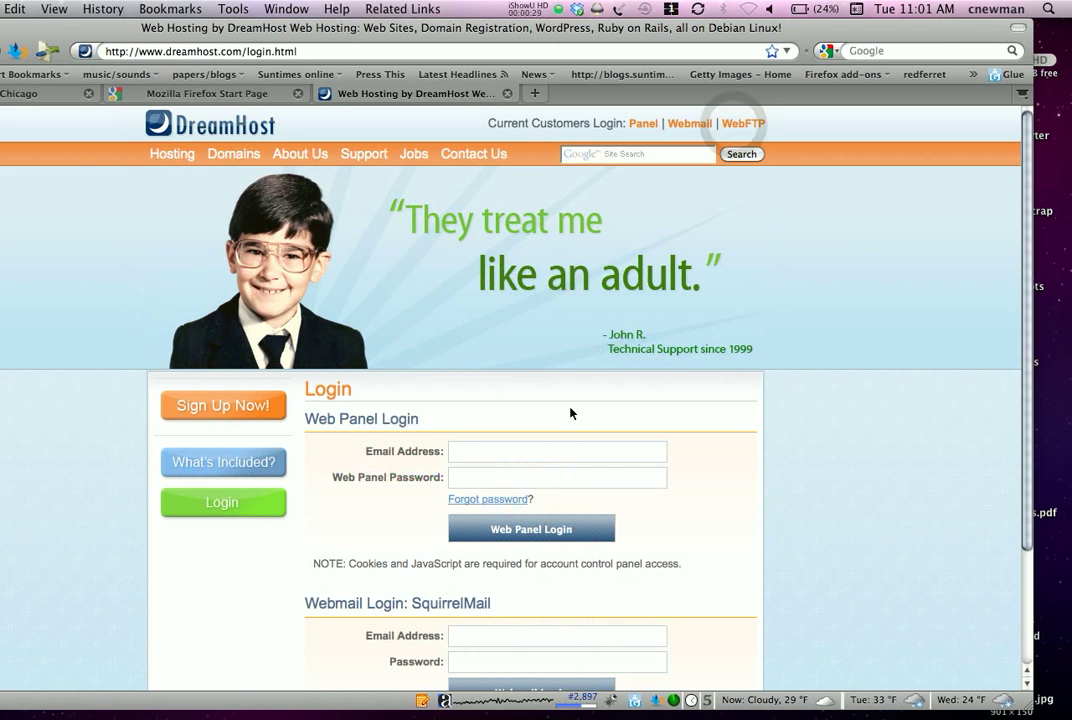
{"action": "left_click", "coordinate": [520, 452]}
{"action": "type", "text": "n"}
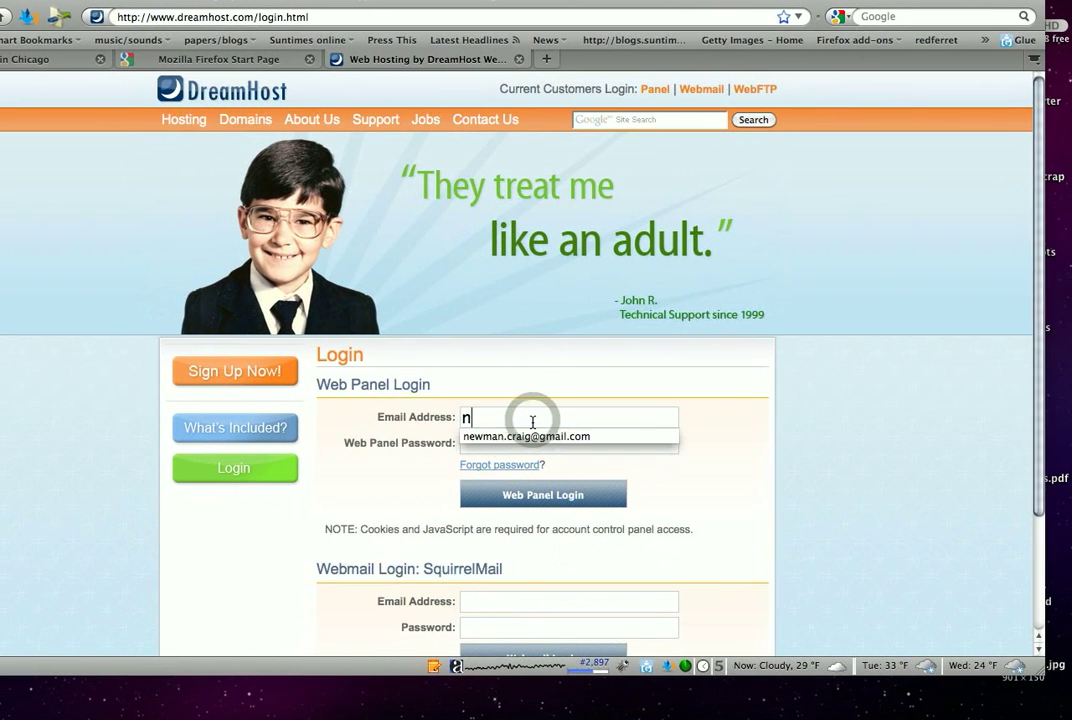
{"action": "type", "text": "ewman"}
{"action": "key", "text": "Down"}
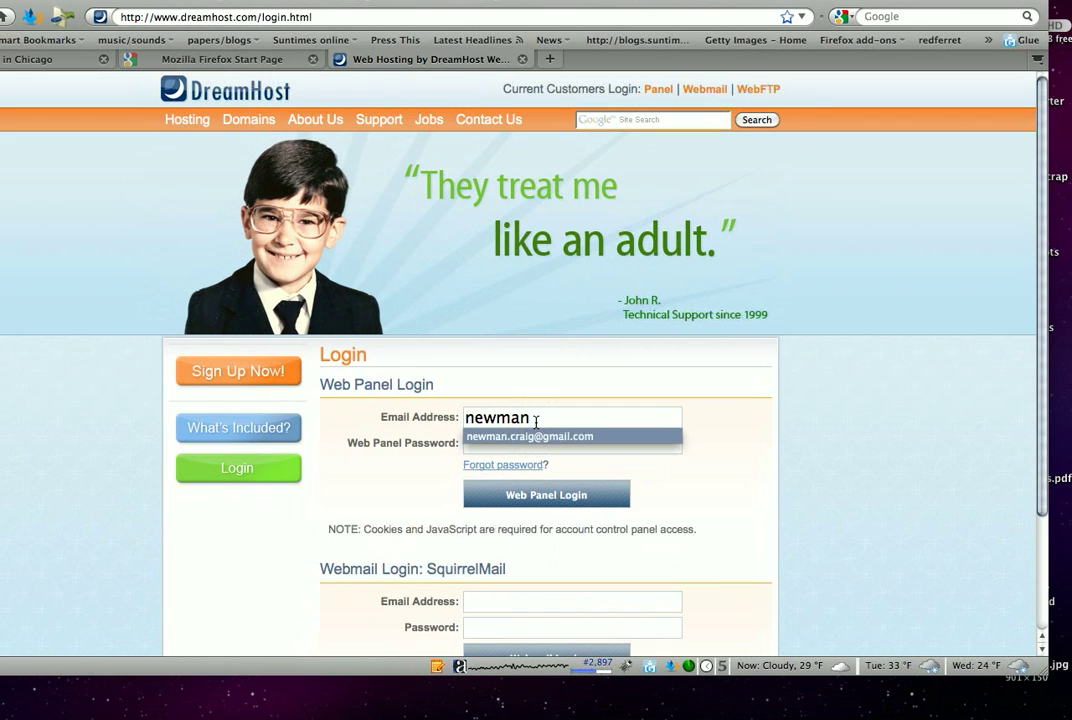
{"action": "key", "text": "Tab"}
{"action": "type", "text": "•••••••"}
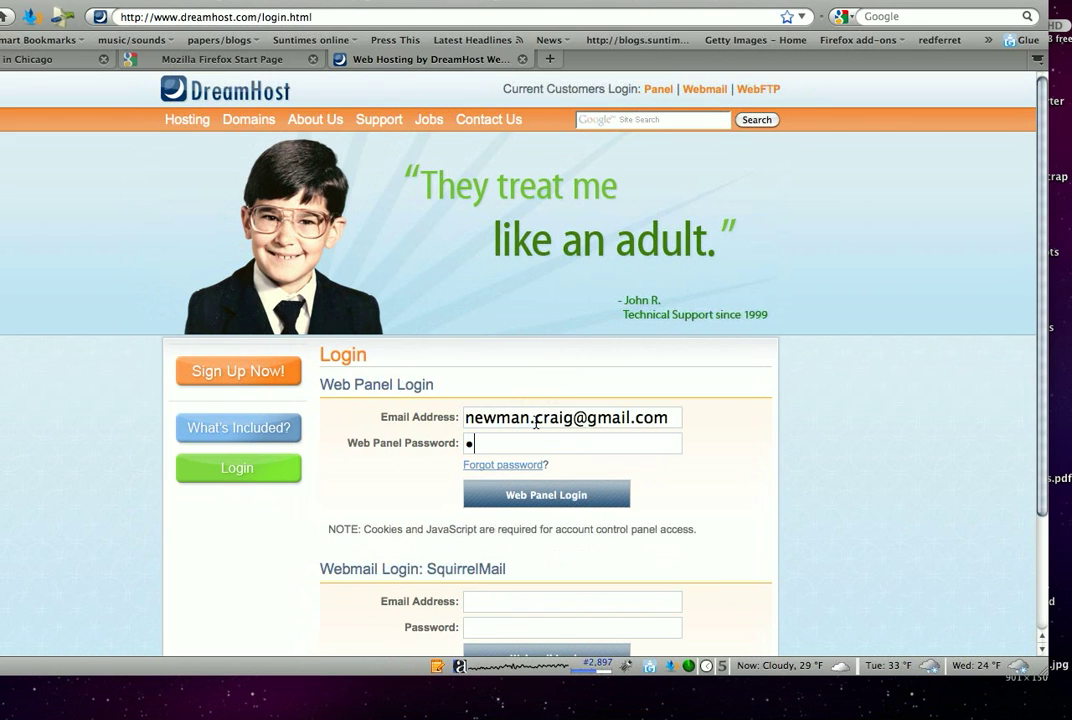
{"action": "type", "text": "•••"}
{"action": "left_click", "coordinate": [539, 495]}
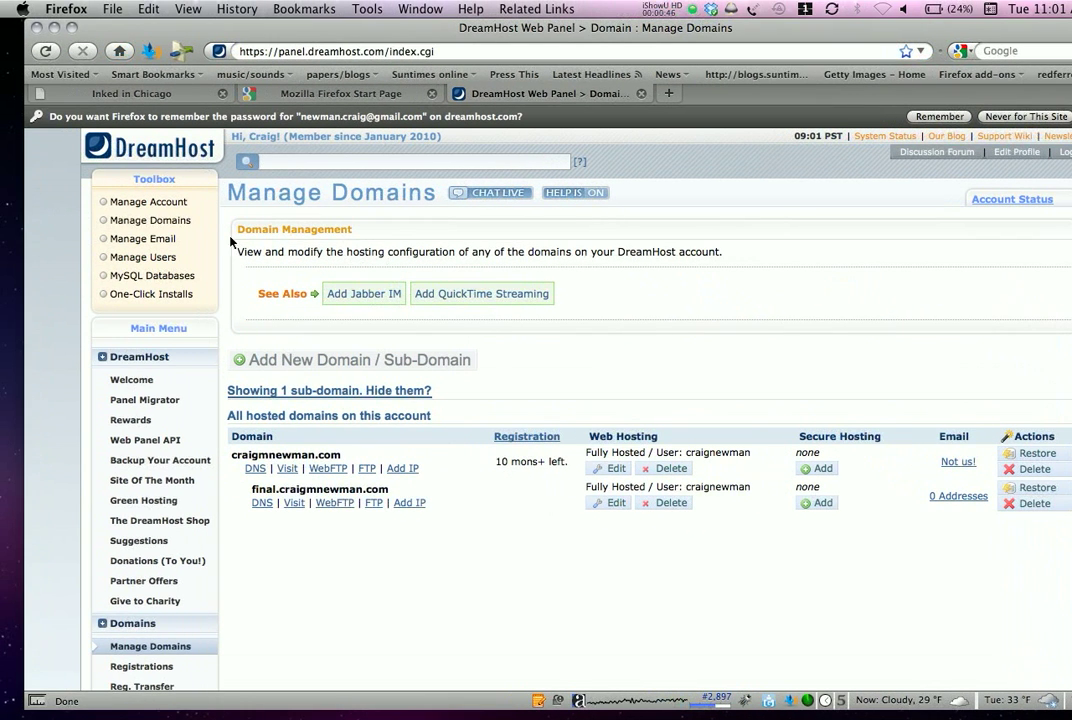
From Manage Domains, add a new domain with assignment.craigmnewman.com as the Fully Hosted domain, fixing the 'final.' typo.
{"action": "left_click", "coordinate": [155, 219]}
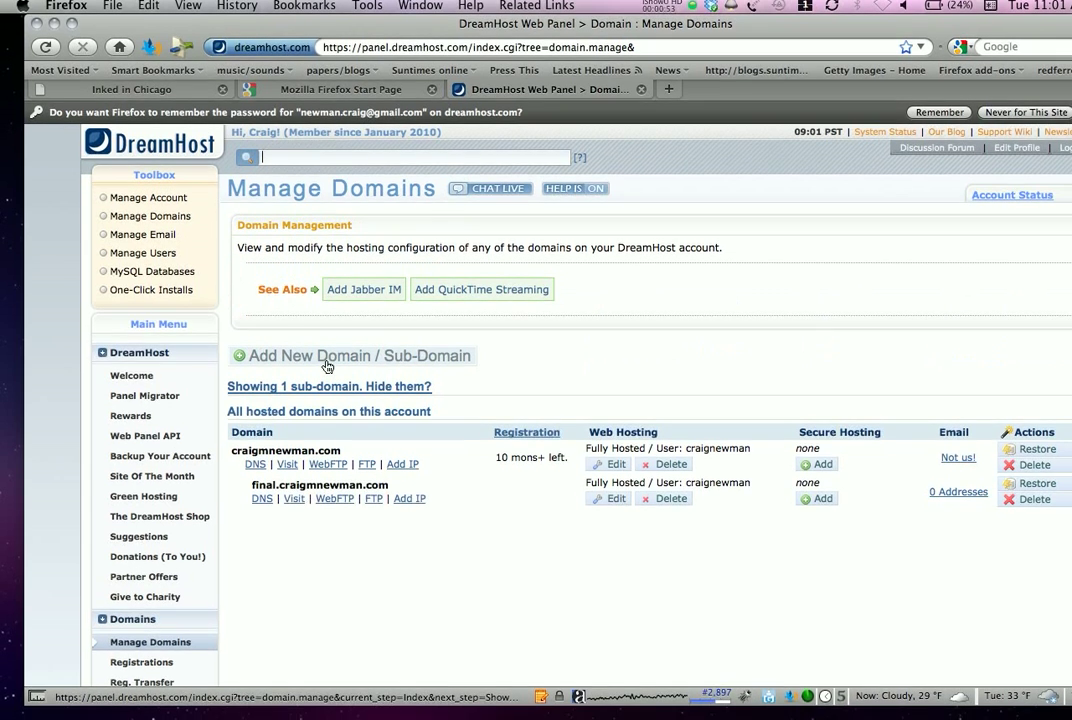
{"action": "left_click", "coordinate": [326, 370]}
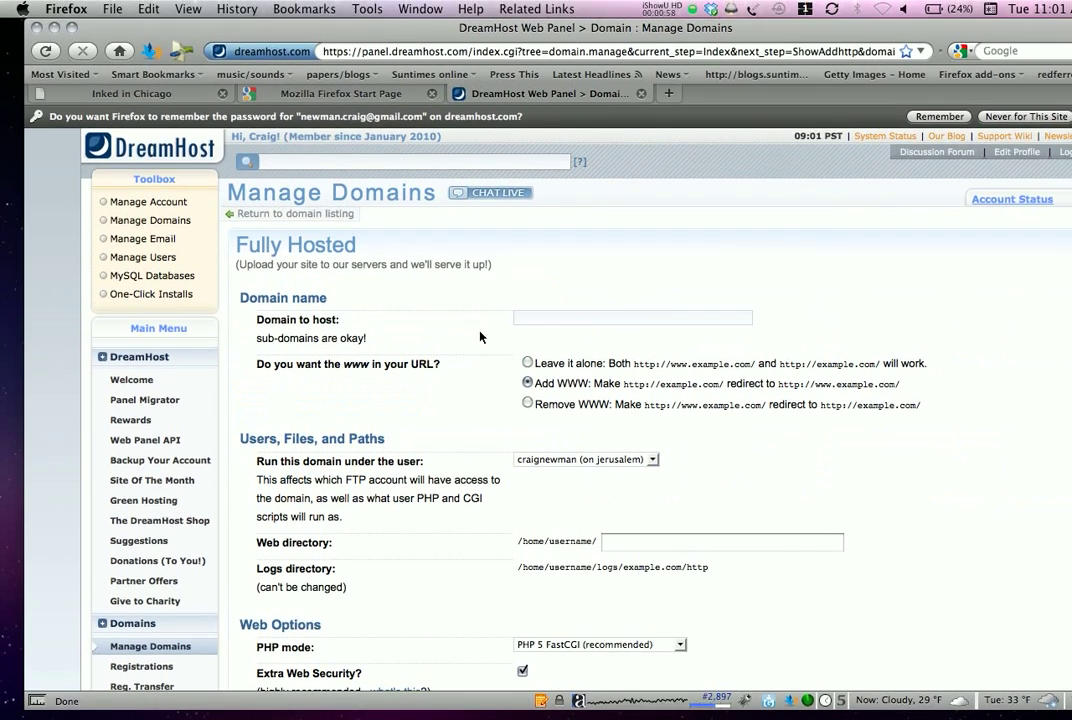
{"action": "left_click", "coordinate": [532, 325]}
{"action": "type", "text": "final"}
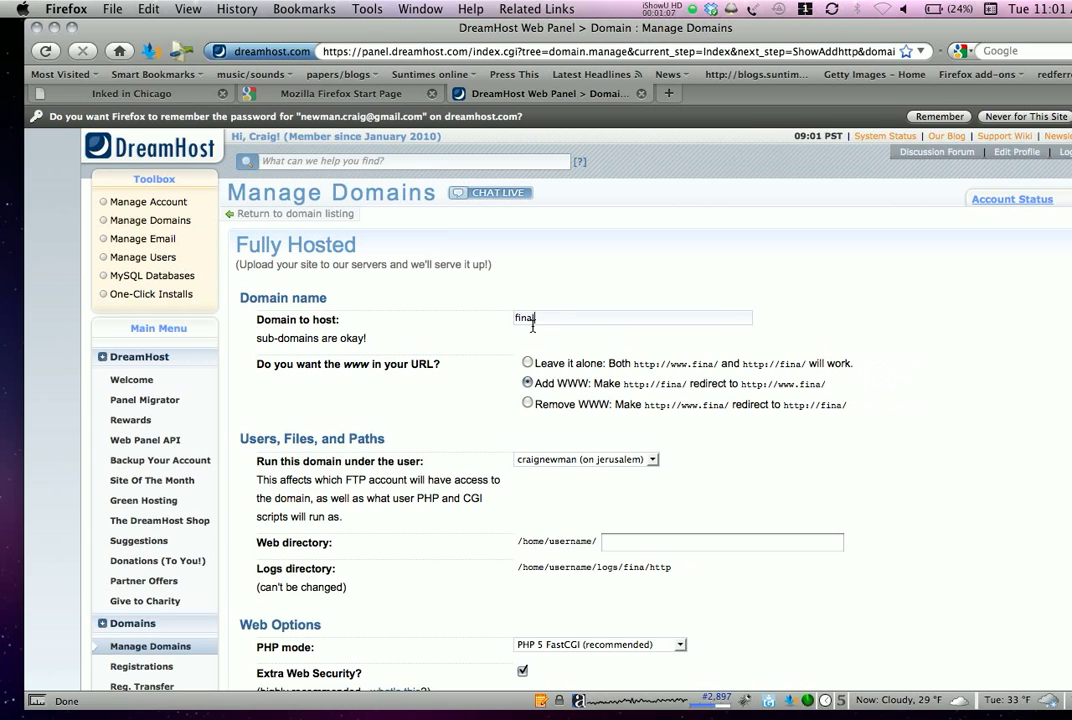
{"action": "type", "text": "."}
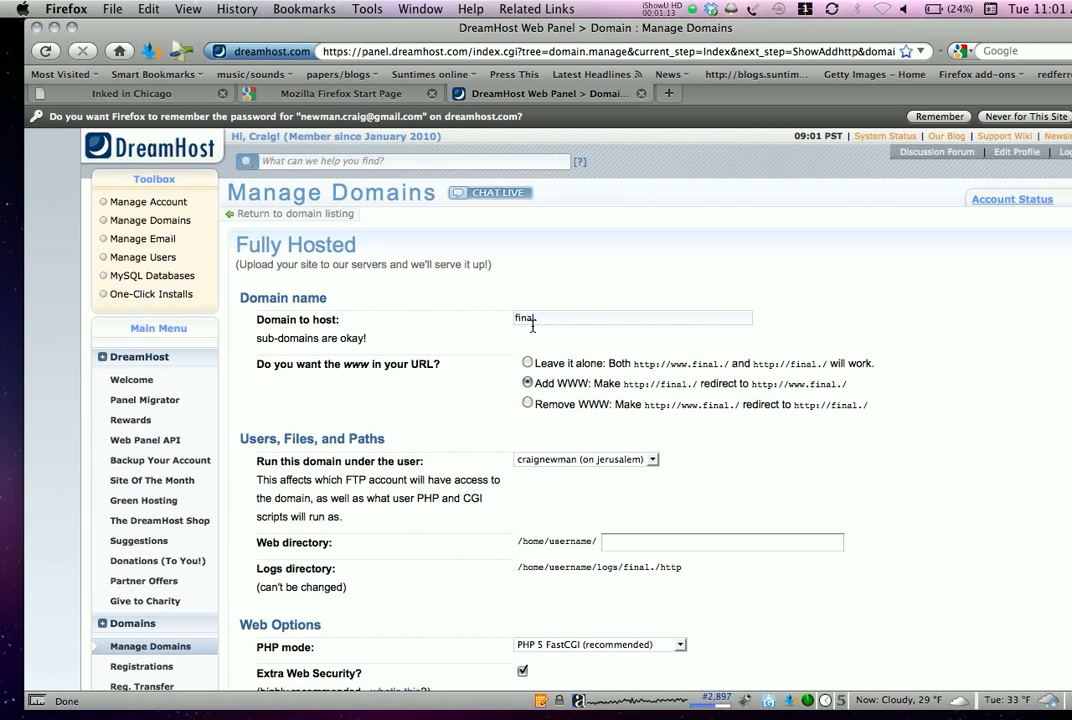
{"action": "key", "text": "BackSpace"}
{"action": "key", "text": "BackSpace"}
{"action": "key", "text": "BackSpace"}
{"action": "key", "text": "BackSpace"}
{"action": "key", "text": "BackSpace"}
{"action": "key", "text": "BackSpace"}
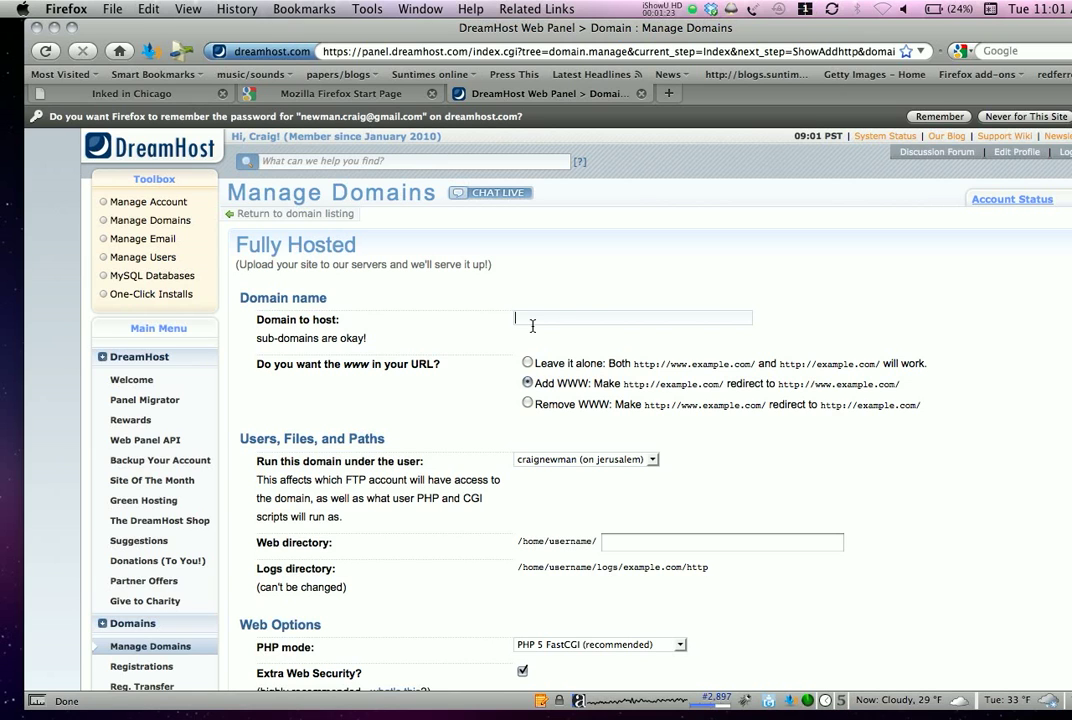
{"action": "type", "text": "a"}
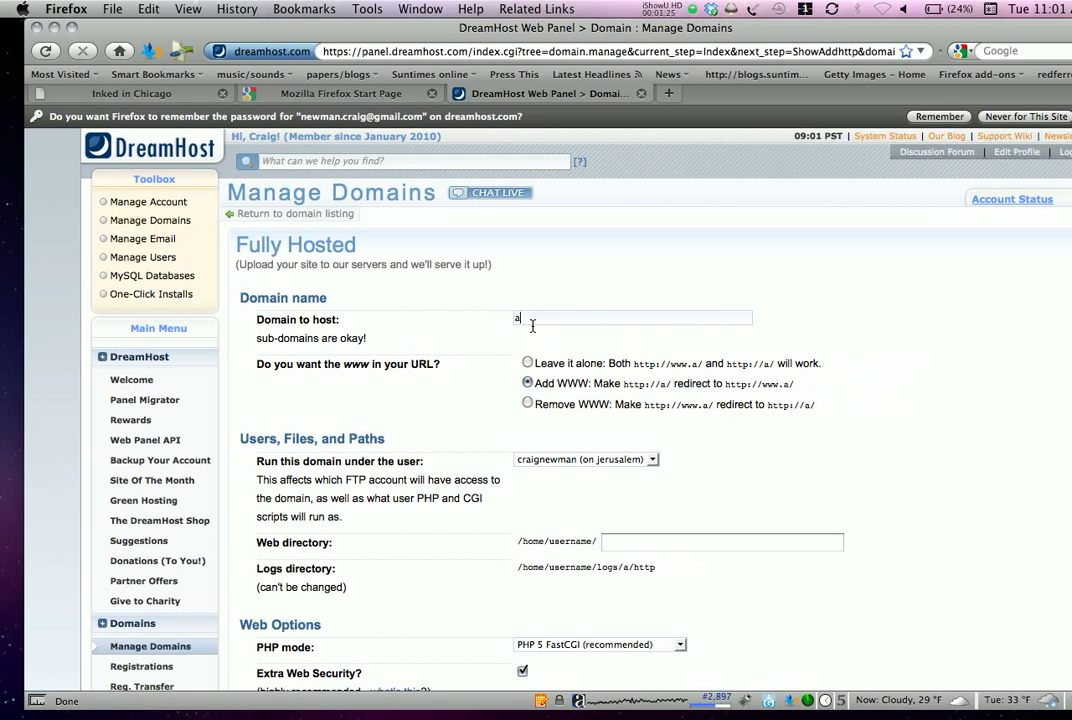
{"action": "type", "text": "ssignment"}
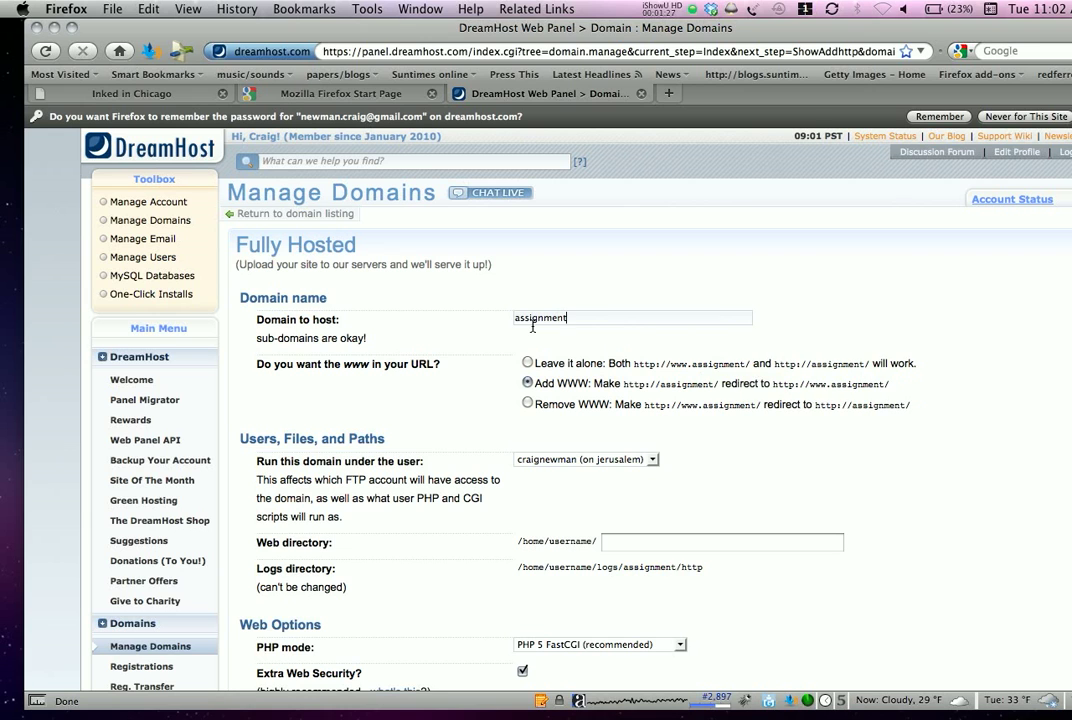
{"action": "type", "text": ".crai"}
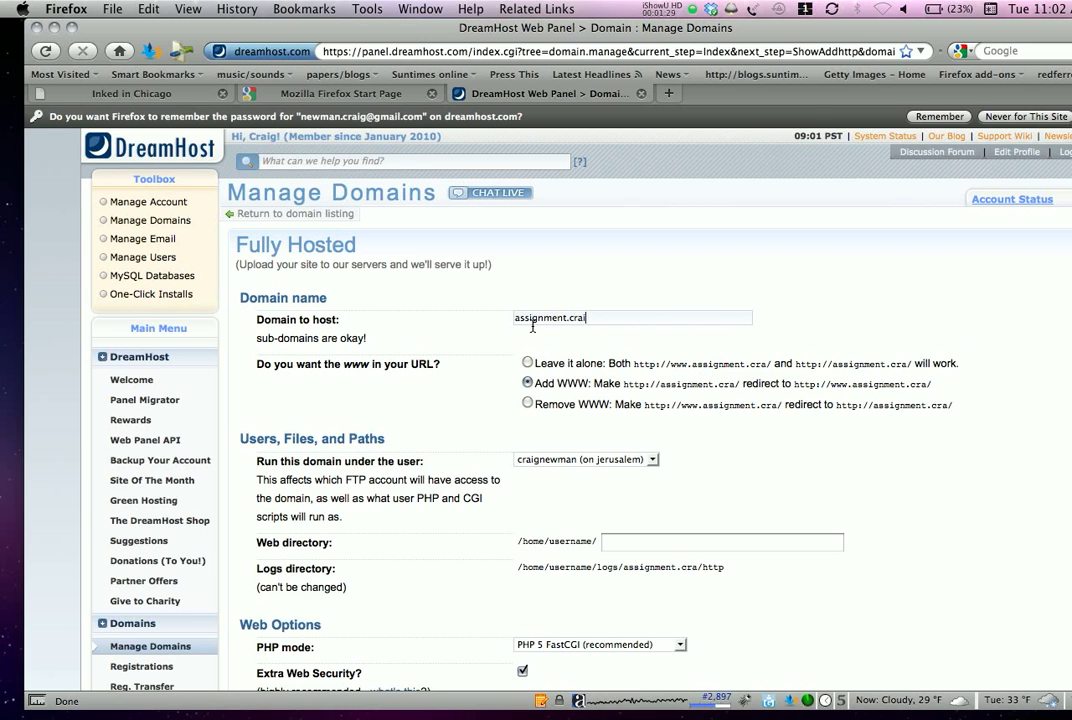
{"action": "type", "text": "gmnewman.c"}
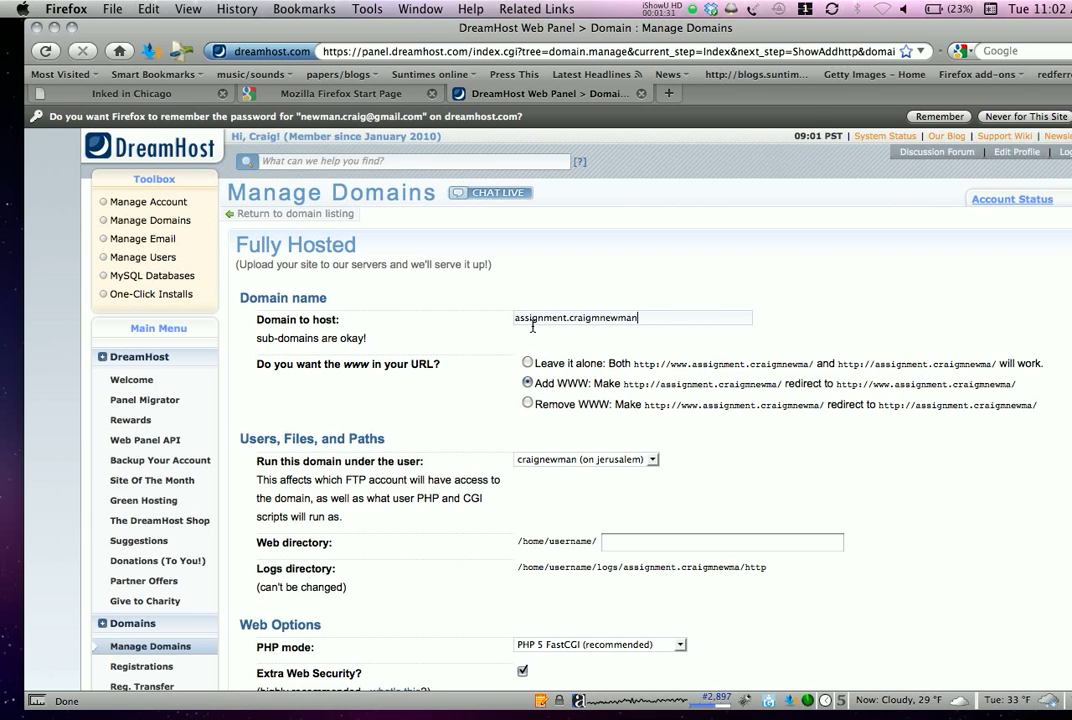
{"action": "type", "text": "om"}
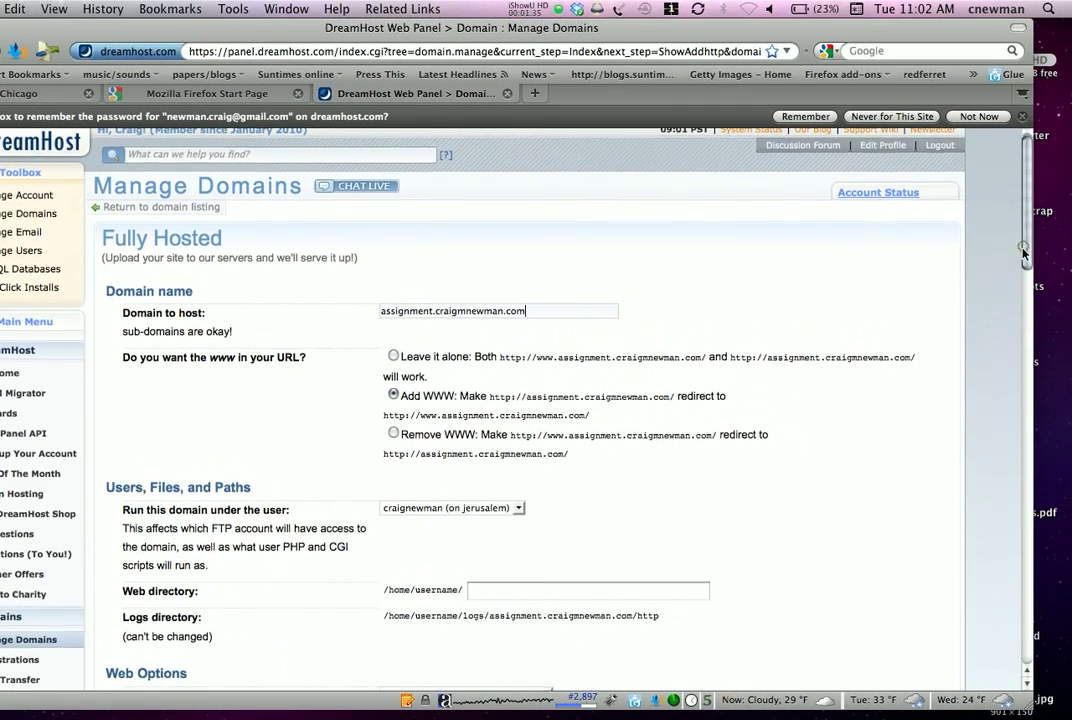
Submit the Fully Hosted form for assignment.craigmnewman.com with 'Fully host this domain'.
{"action": "left_click_drag", "start_coordinate": [1020, 238], "coordinate": [918, 358]}
{"action": "scroll", "coordinate": [918, 358], "scroll_direction": "down", "scroll_amount": 3}
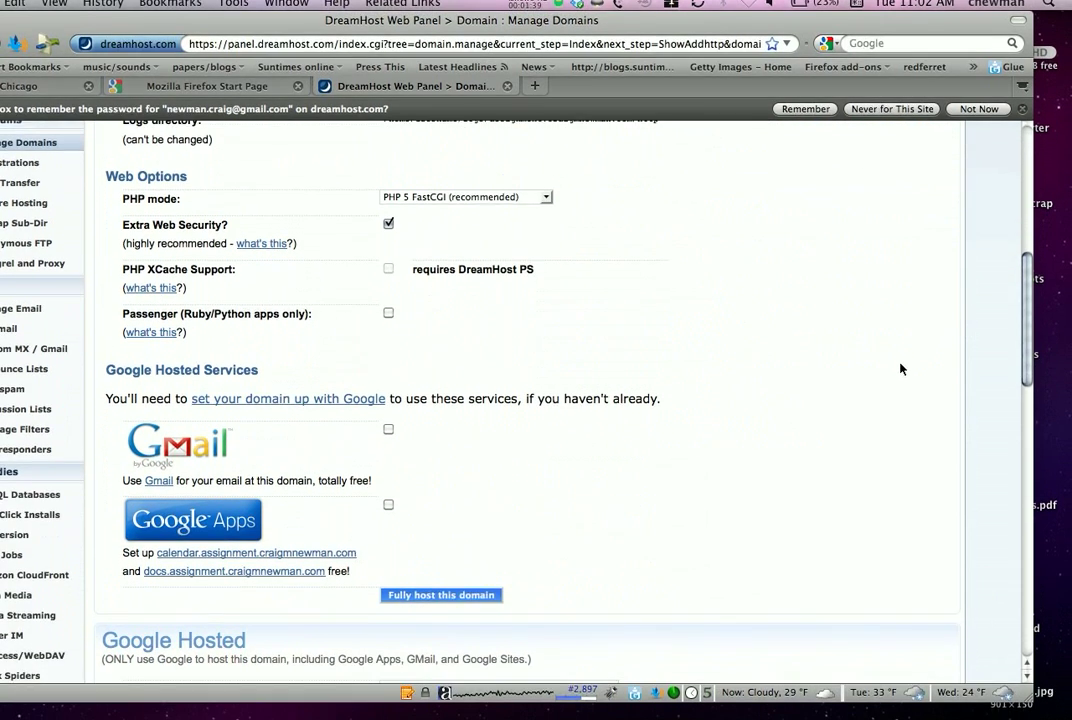
{"action": "scroll", "coordinate": [899, 368], "scroll_direction": "down", "scroll_amount": 3}
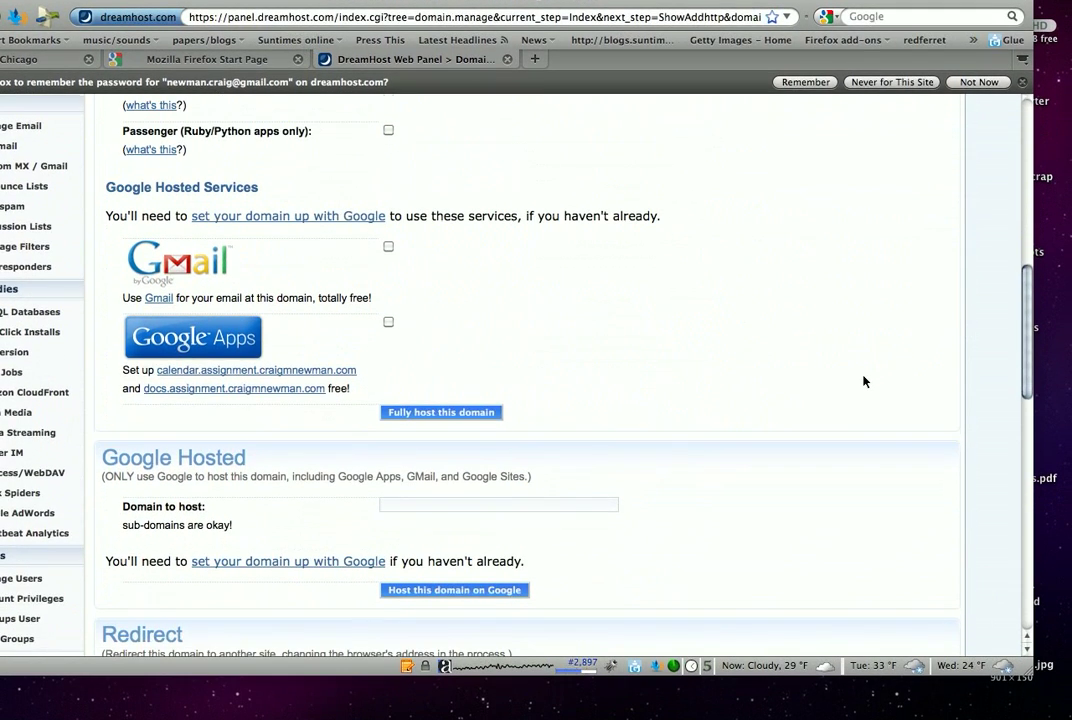
{"action": "scroll", "coordinate": [864, 381], "scroll_direction": "up", "scroll_amount": 2}
{"action": "scroll", "coordinate": [890, 354], "scroll_direction": "down", "scroll_amount": 15}
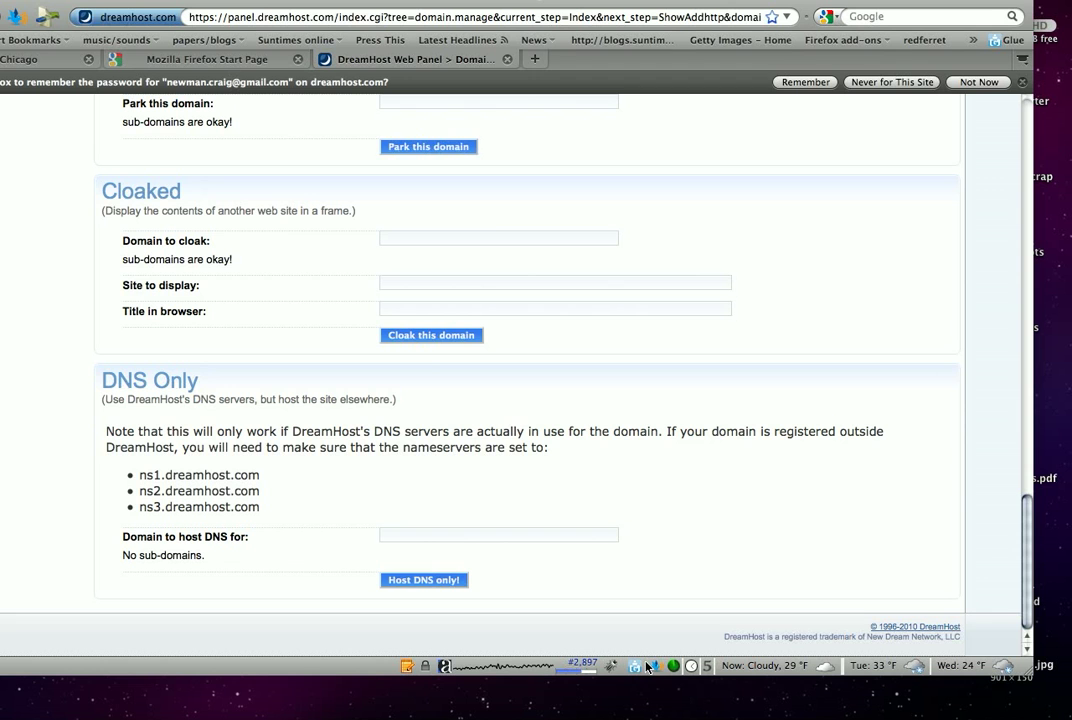
{"action": "scroll", "coordinate": [699, 598], "scroll_direction": "up", "scroll_amount": 1}
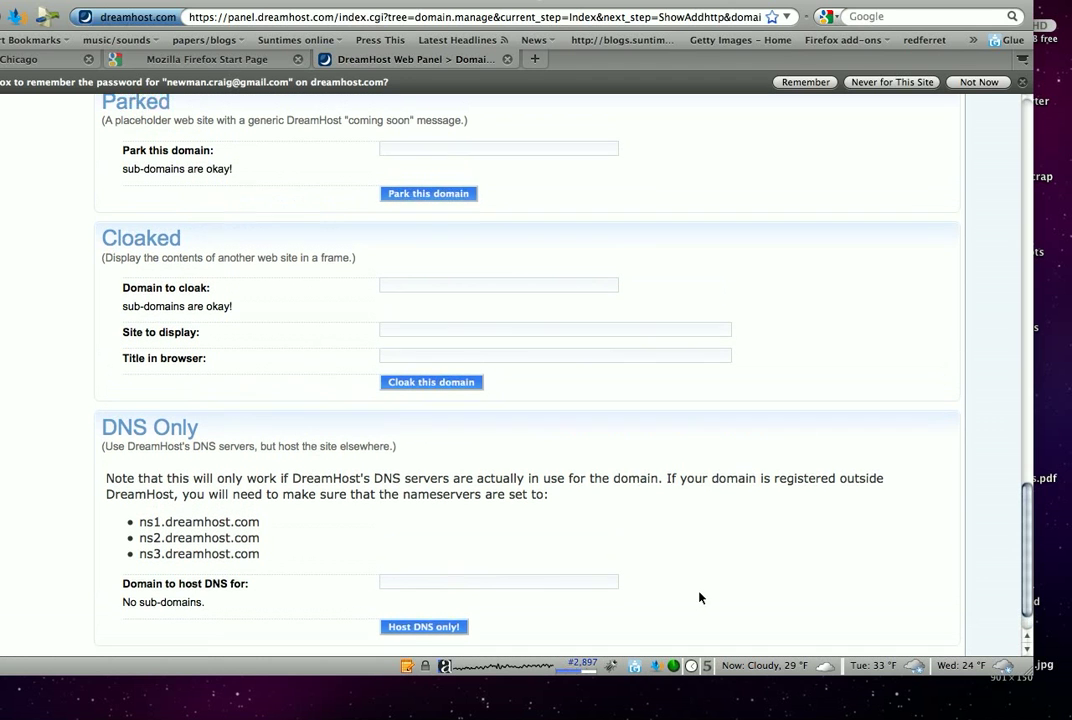
{"action": "scroll", "coordinate": [705, 610], "scroll_direction": "up", "scroll_amount": 15}
{"action": "scroll", "coordinate": [806, 415], "scroll_direction": "up", "scroll_amount": 1}
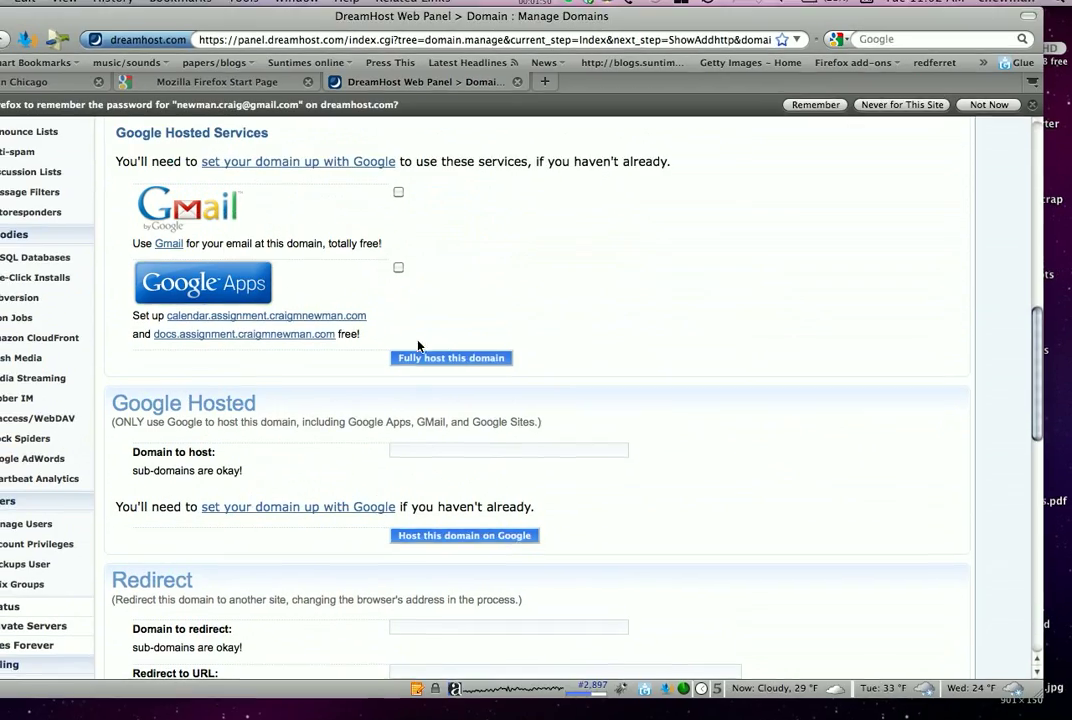
{"action": "left_click", "coordinate": [413, 341]}
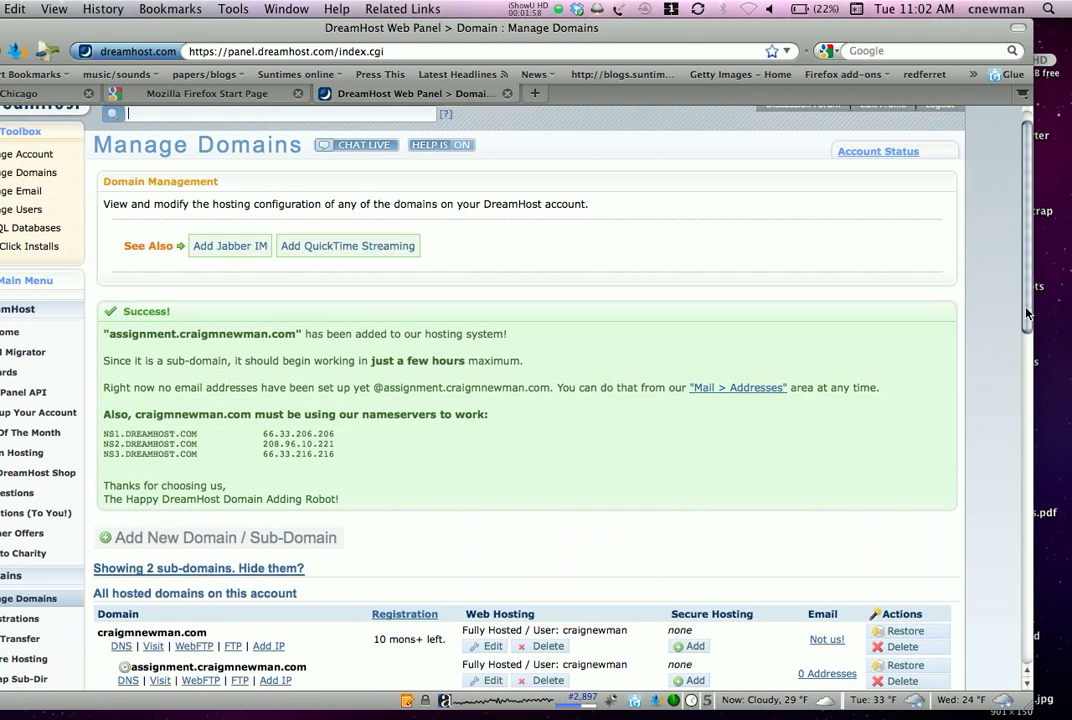
{"action": "left_click_drag", "start_coordinate": [1026, 313], "coordinate": [1026, 304]}
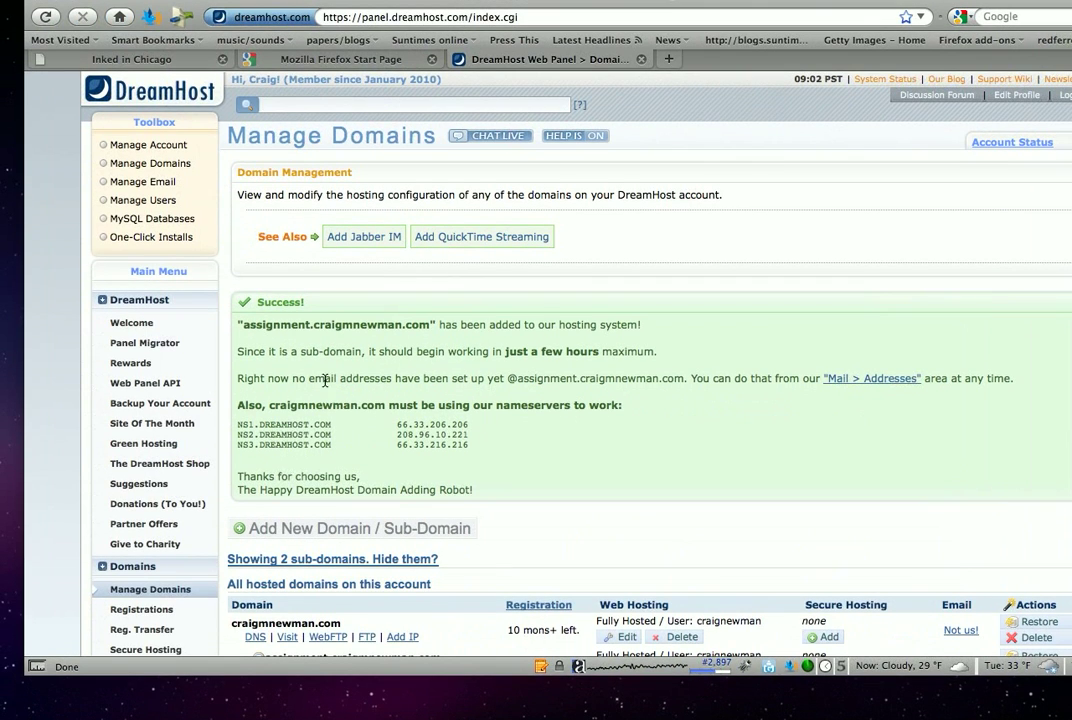
{"action": "left_click", "coordinate": [324, 379]}
{"action": "triple_click", "coordinate": [370, 354]}
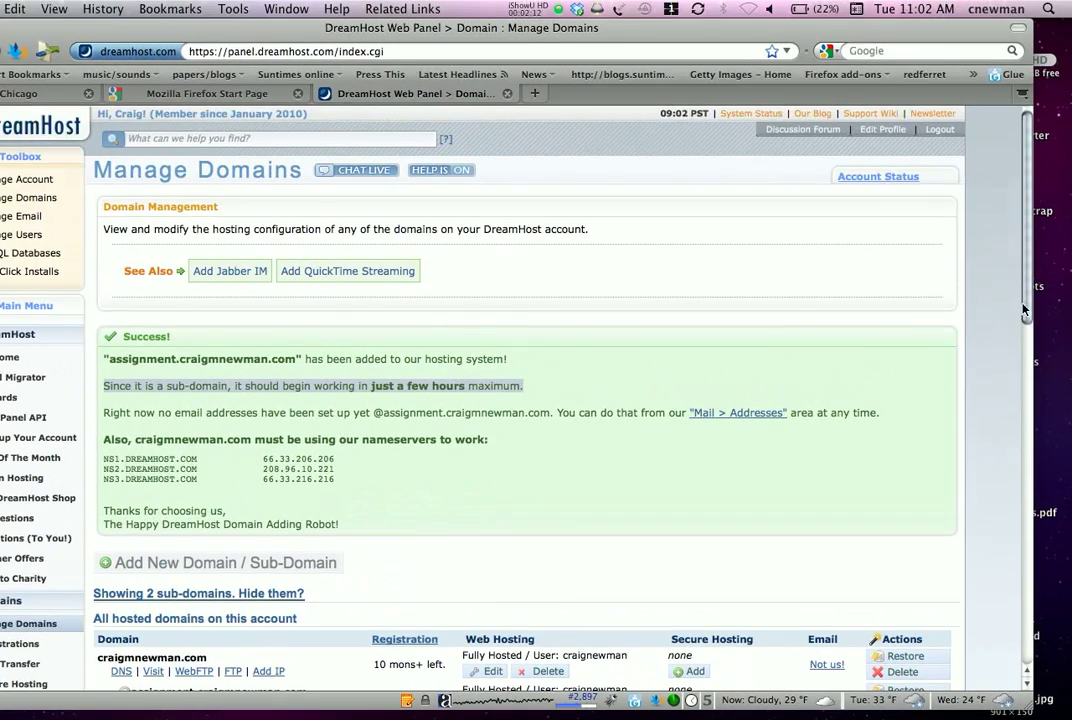
{"action": "left_click_drag", "start_coordinate": [1022, 304], "coordinate": [960, 400]}
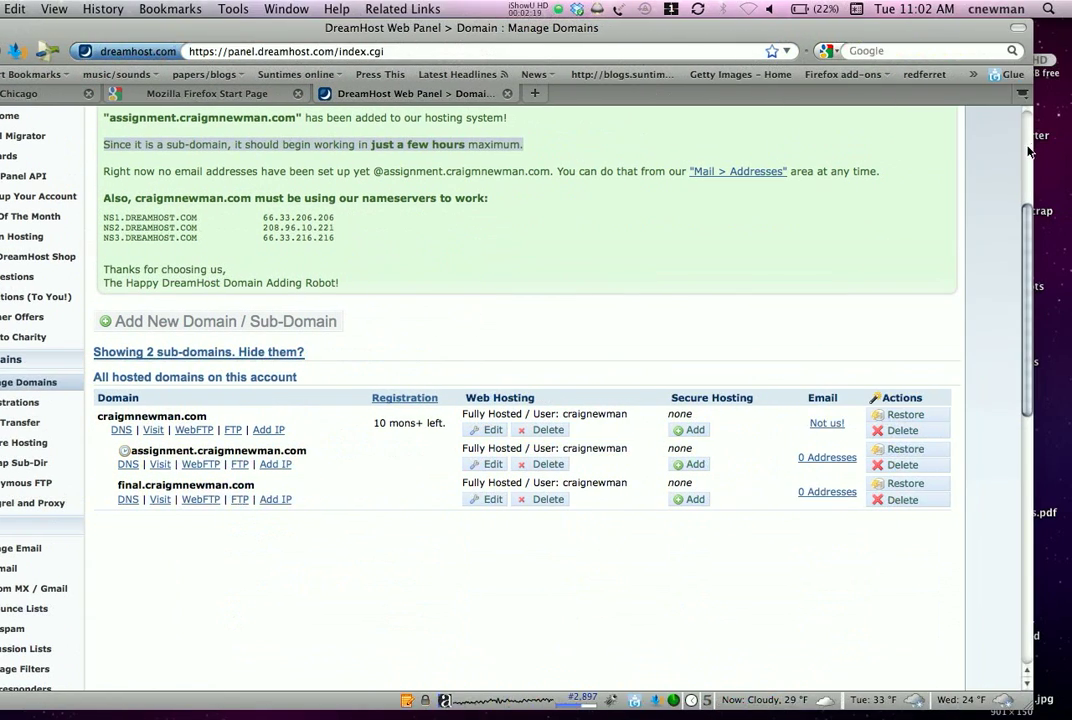
{"action": "left_click_drag", "start_coordinate": [1071, 206], "coordinate": [1071, 114]}
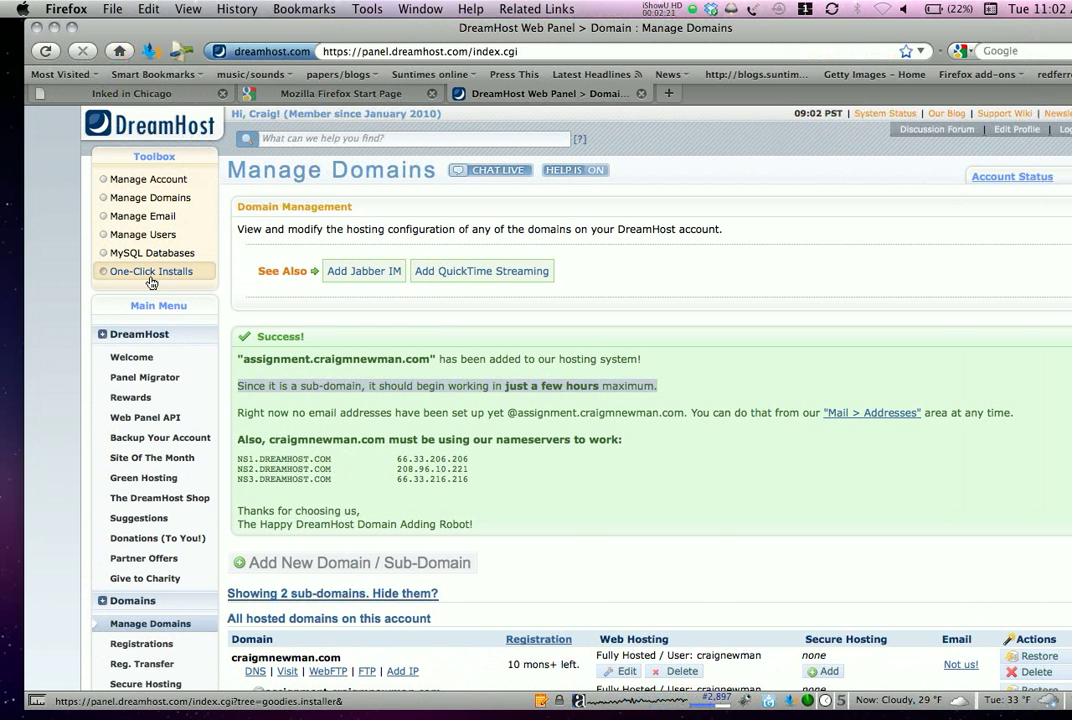
{"action": "left_click", "coordinate": [151, 278]}
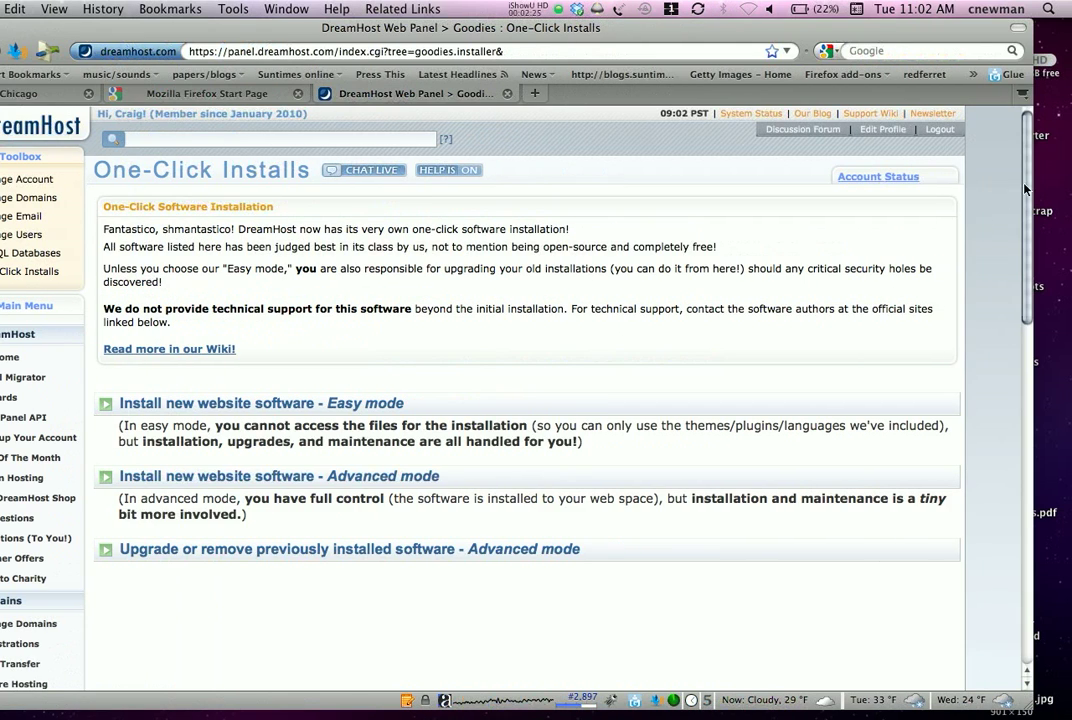
{"action": "left_click_drag", "start_coordinate": [1024, 188], "coordinate": [964, 242]}
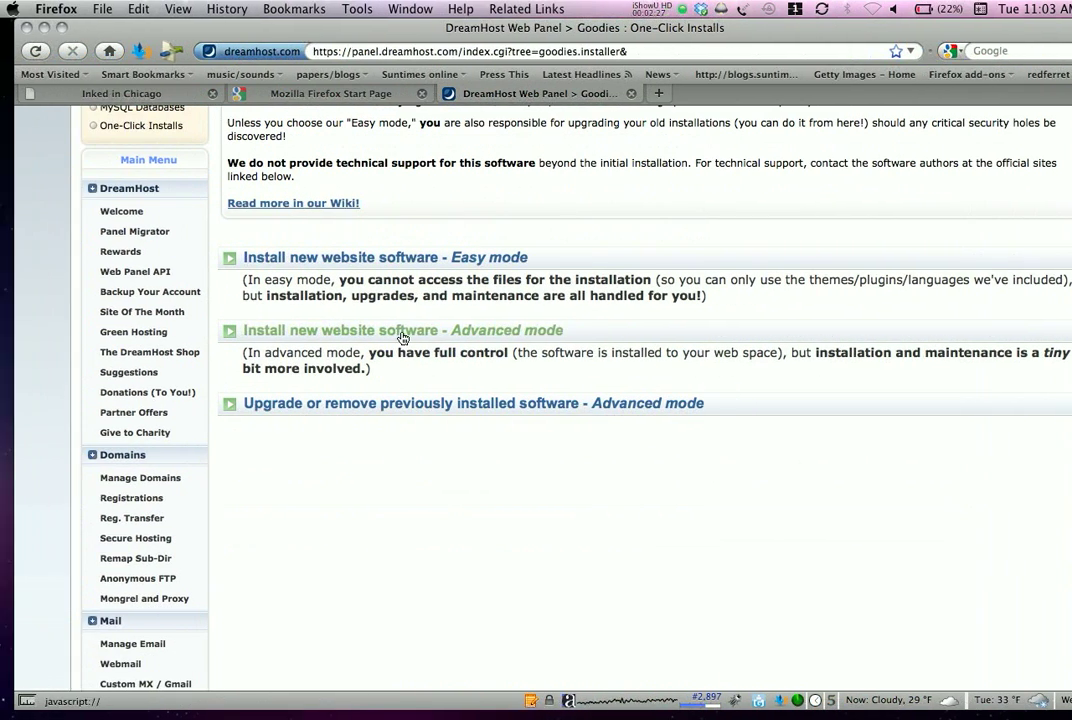
{"action": "left_click", "coordinate": [402, 331]}
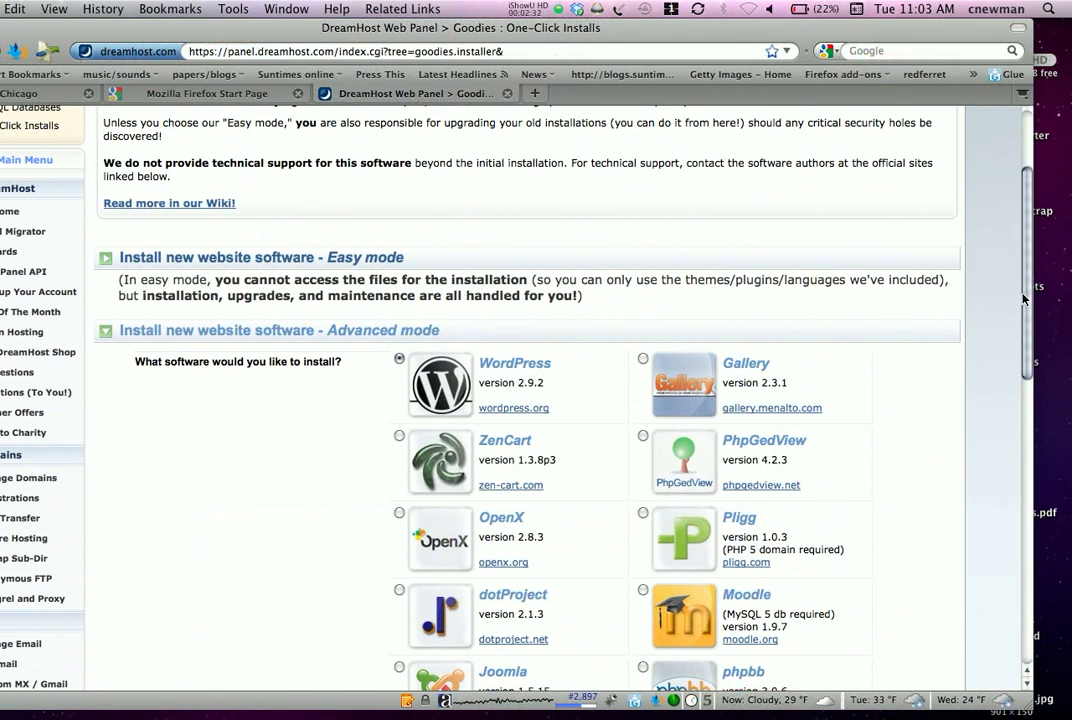
{"action": "left_click_drag", "start_coordinate": [1025, 298], "coordinate": [827, 530]}
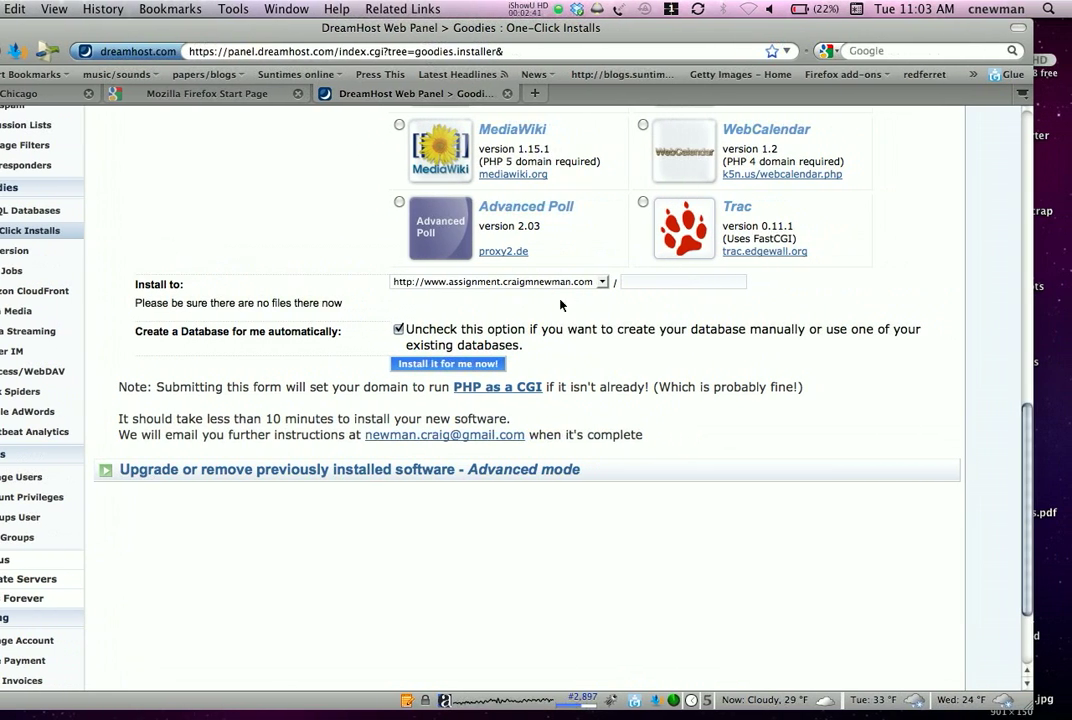
{"action": "left_click", "coordinate": [444, 365]}
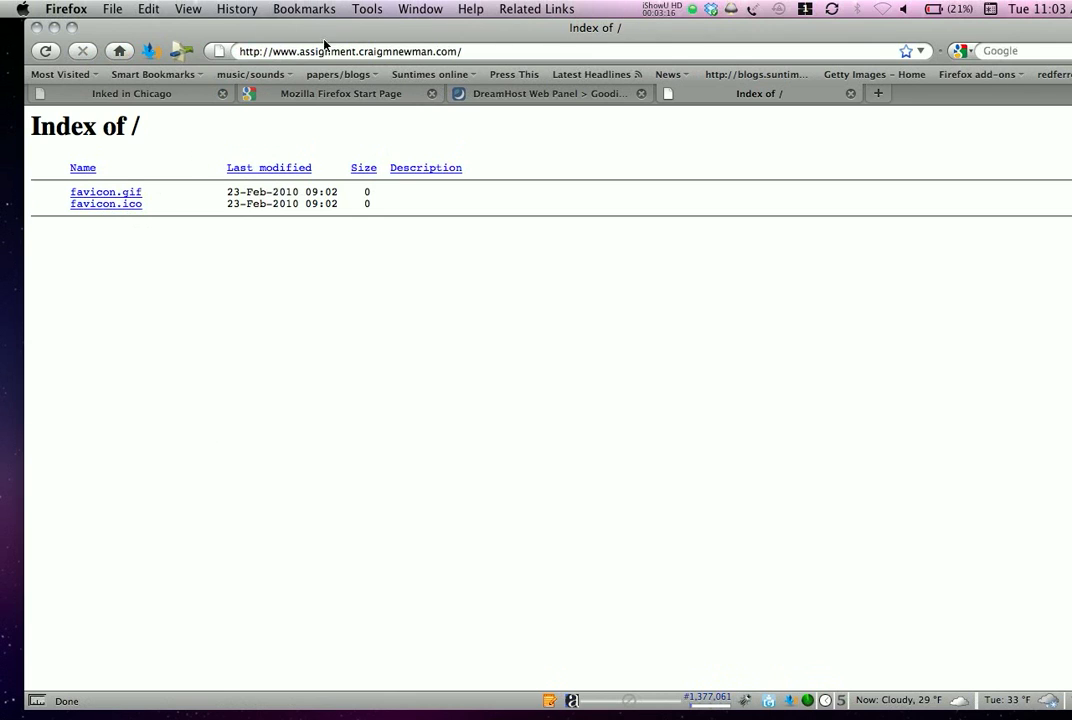
{"action": "left_click", "coordinate": [357, 52]}
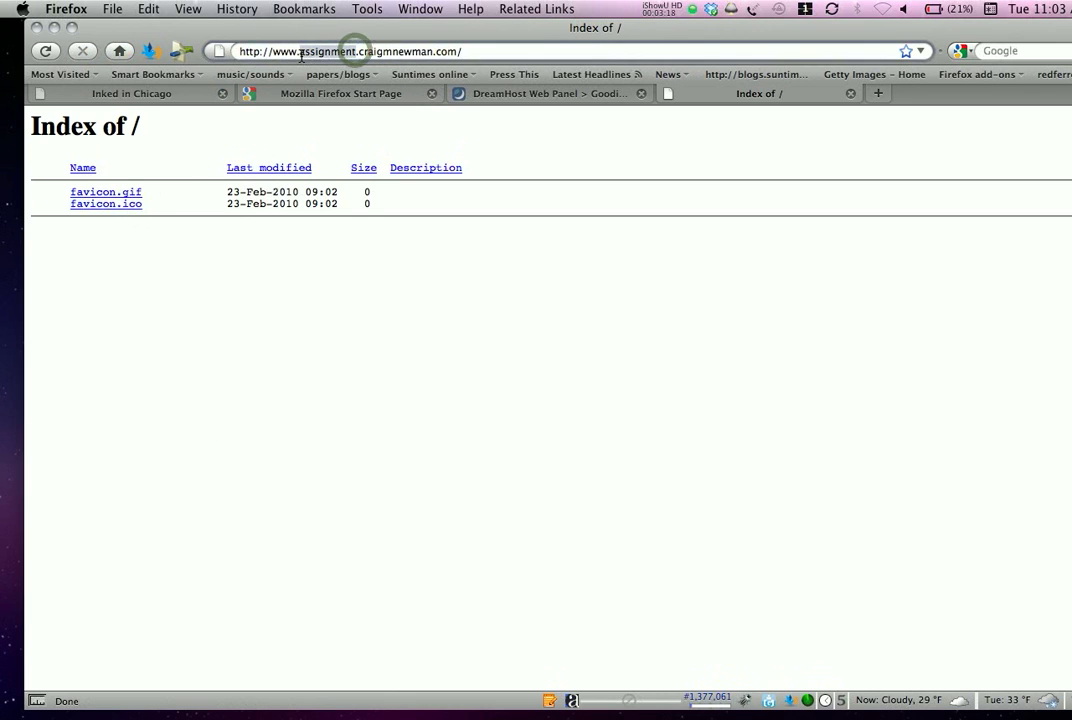
{"action": "type", "text": "inal."}
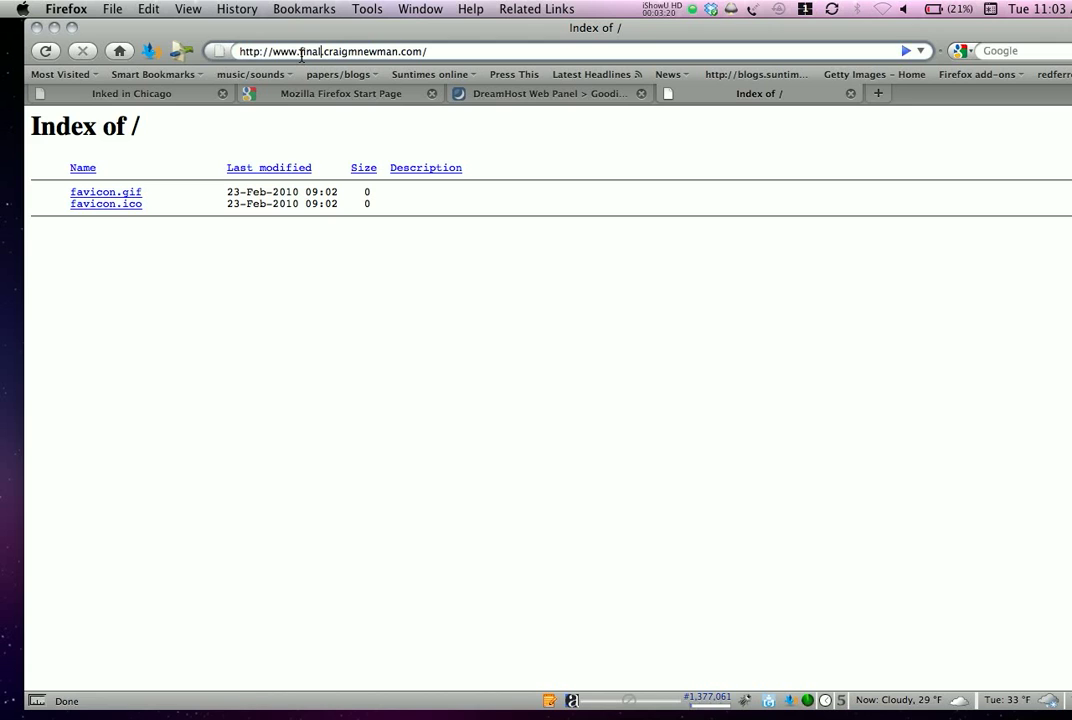
{"action": "key", "text": "Return"}
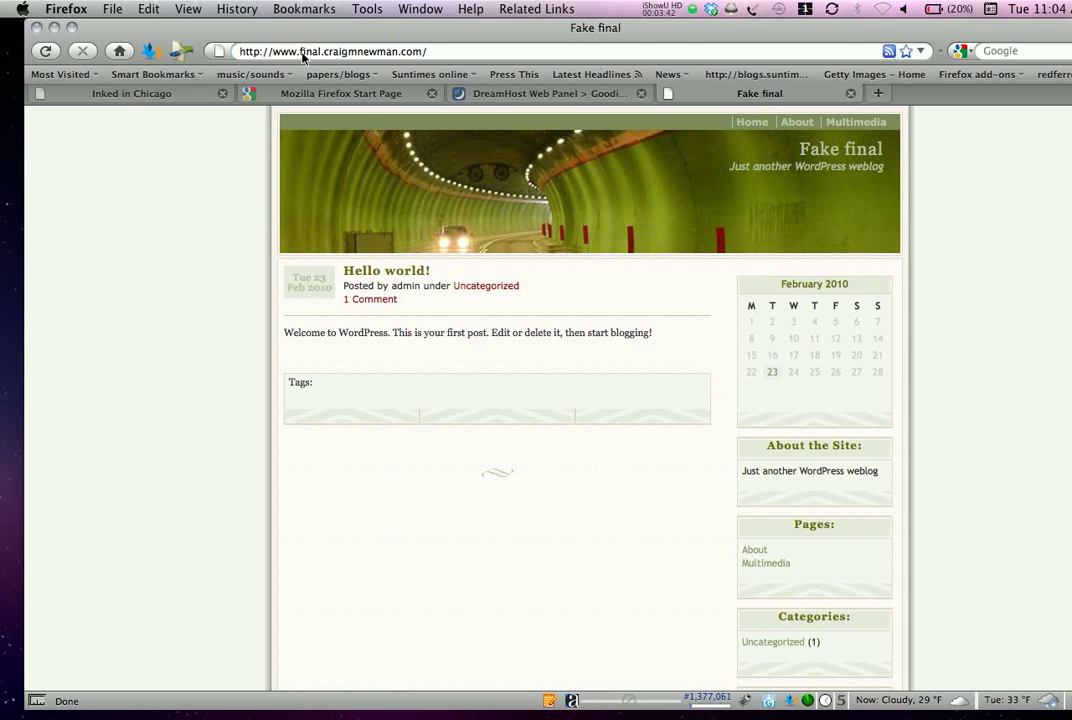
Switch back to the DreamHost tab showing the WordPress install confirmation for assignment.craigmnewman.com.
{"action": "left_click", "coordinate": [560, 94]}
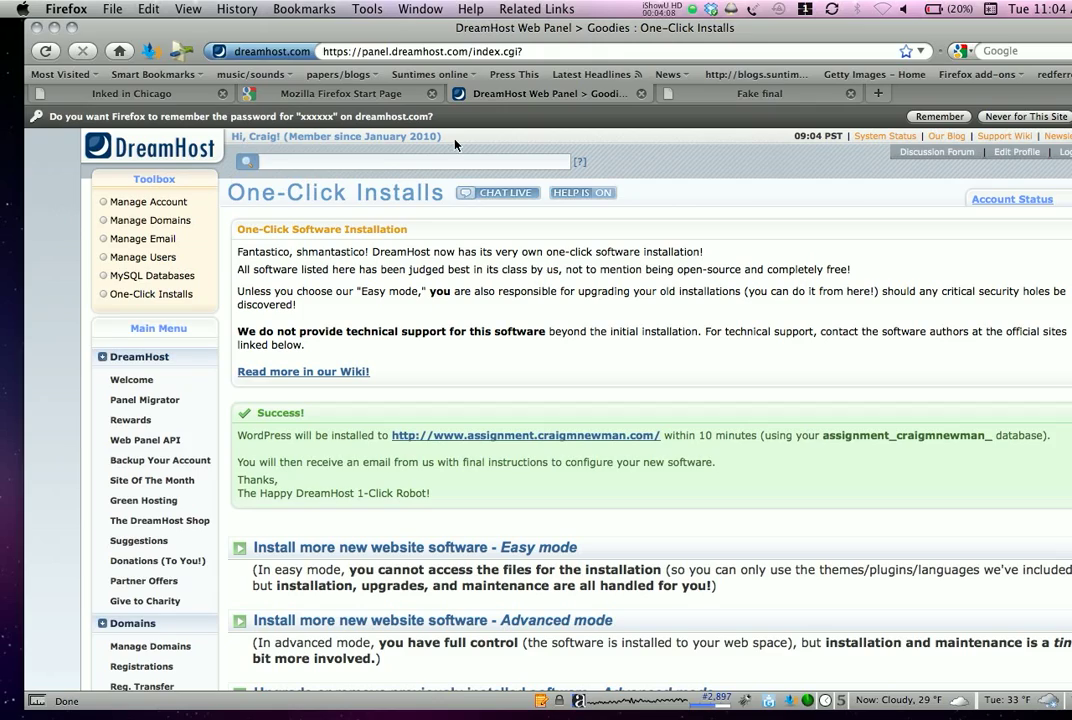
{"action": "left_click", "coordinate": [660, 8]}
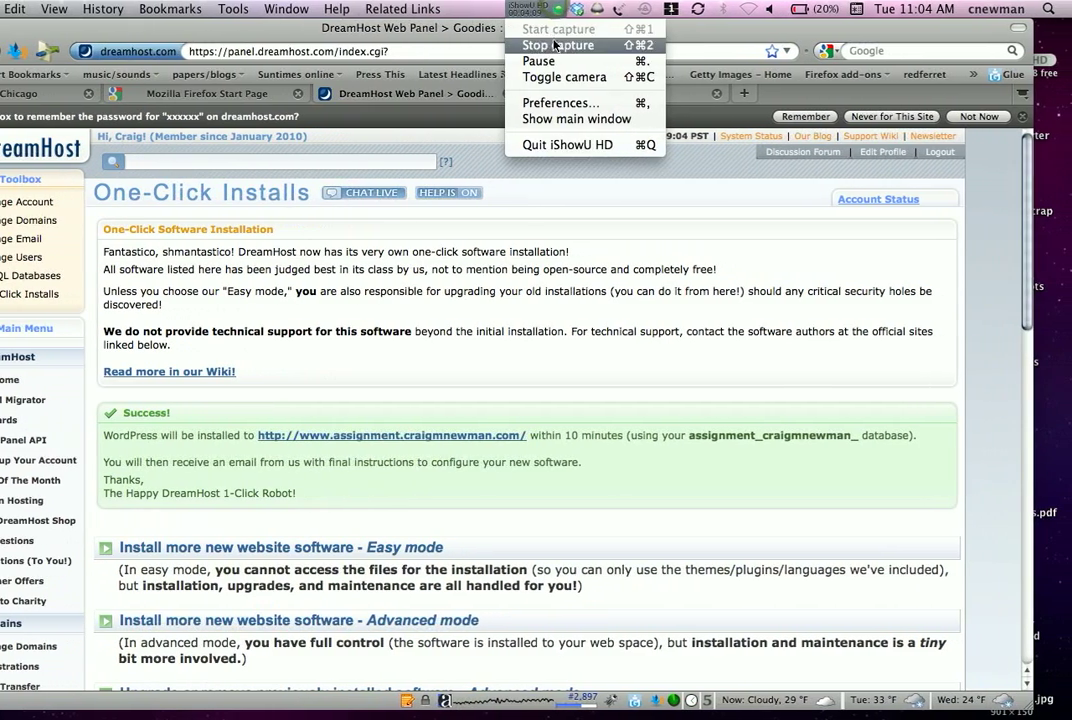